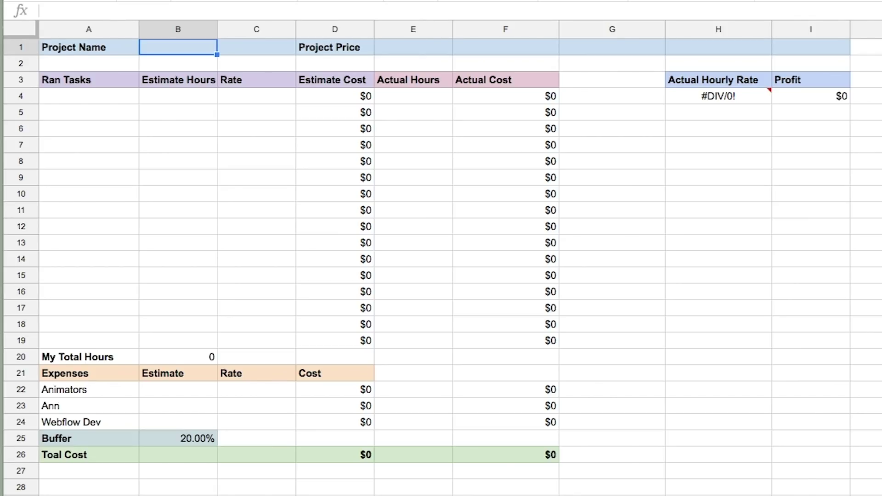
# Fill in the project header with the name "web design" and a project price of $15,000.
pyautogui.write('web')
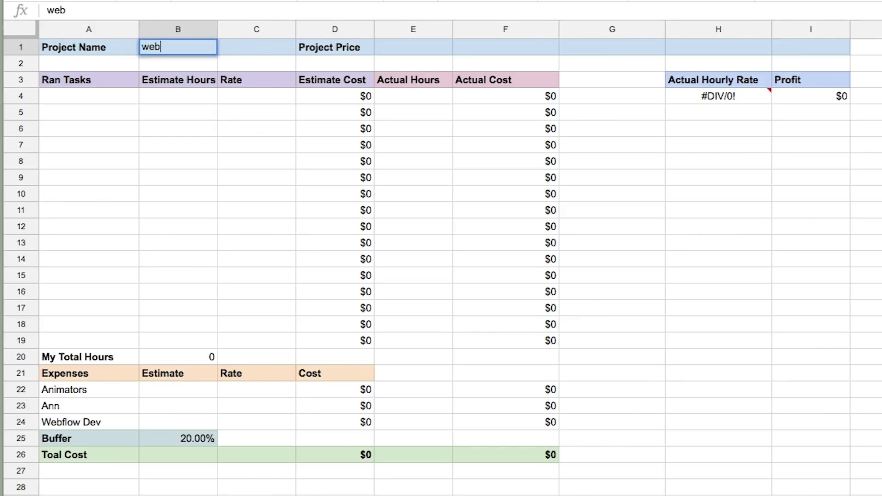
pyautogui.press('BackSpace')
pyautogui.write('b design')
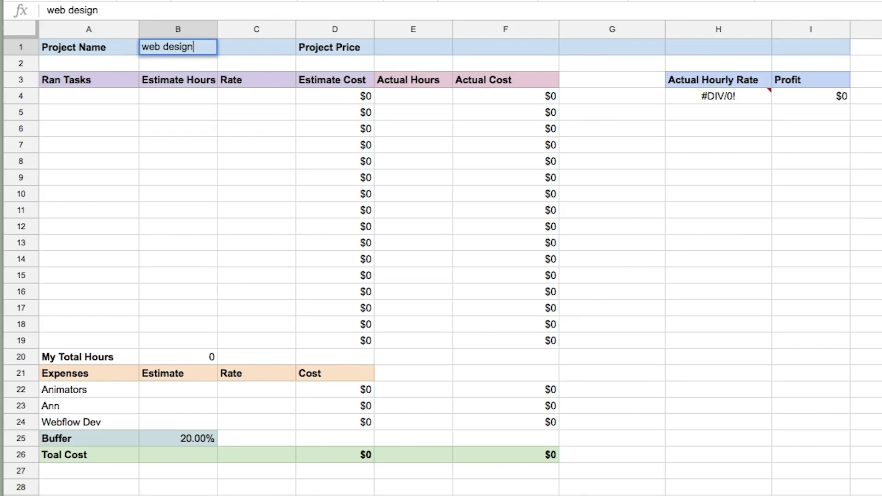
pyautogui.click(334, 47)
pyautogui.click(413, 47)
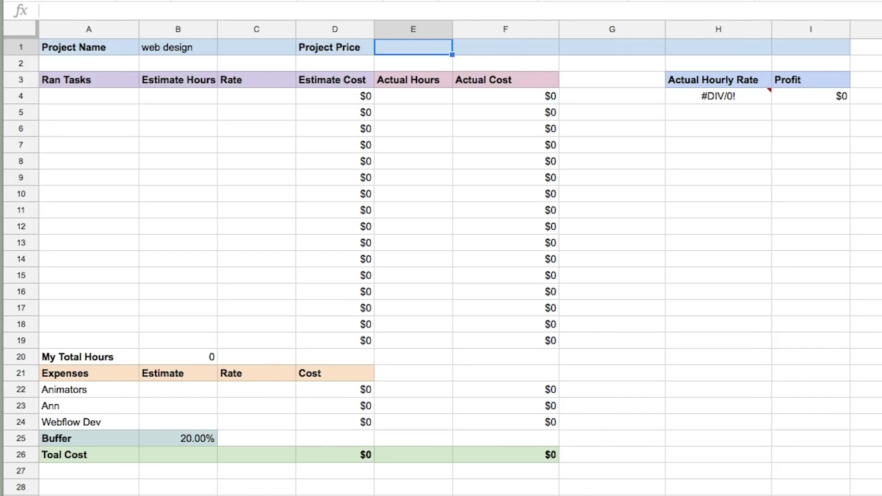
pyautogui.write('15000')
pyautogui.press('Return')
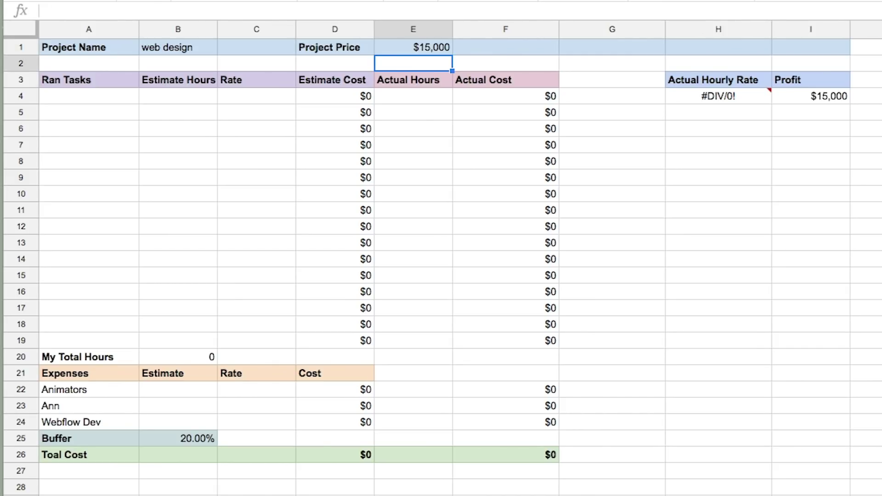
pyautogui.click(413, 47)
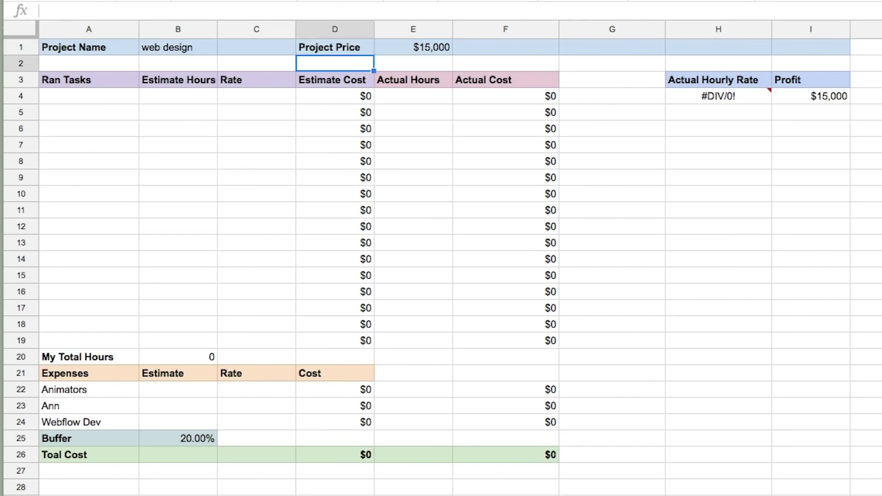
# Add "strategy" as the first task in row 4 with 3 estimated hours.
pyautogui.press('Left')
pyautogui.press('Down')
pyautogui.press('Left')
pyautogui.press('Left')
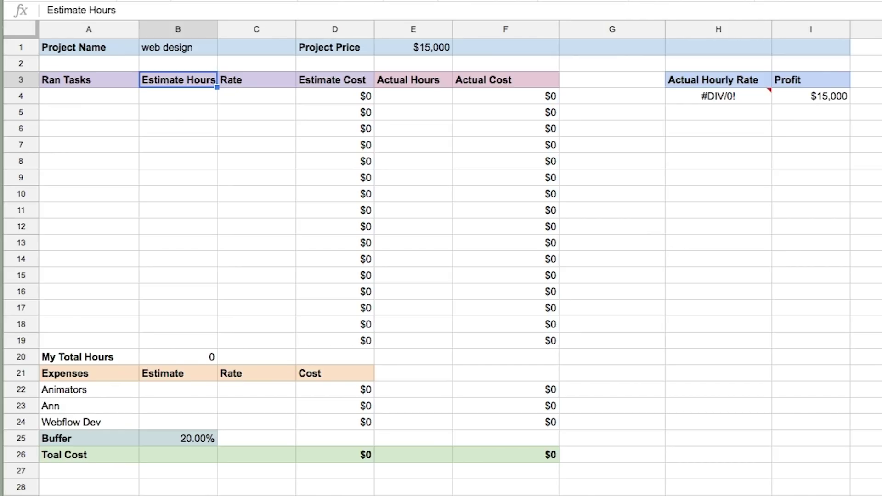
pyautogui.press('Down')
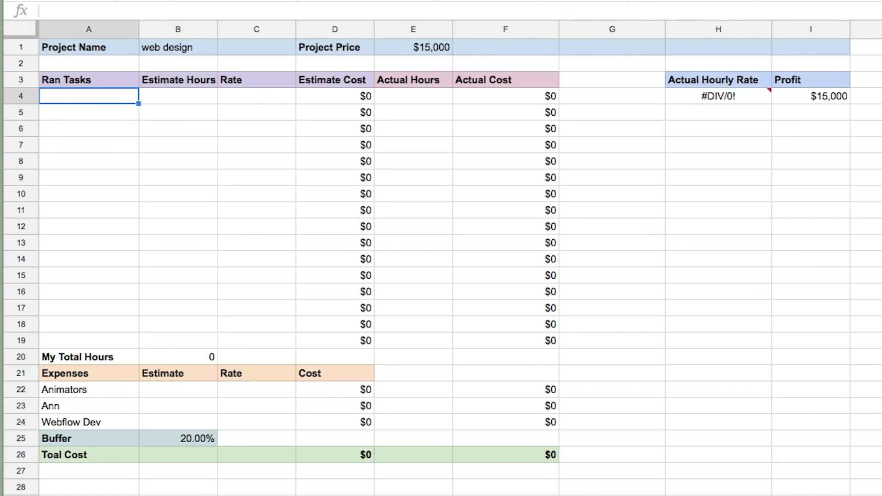
pyautogui.write('strategy')
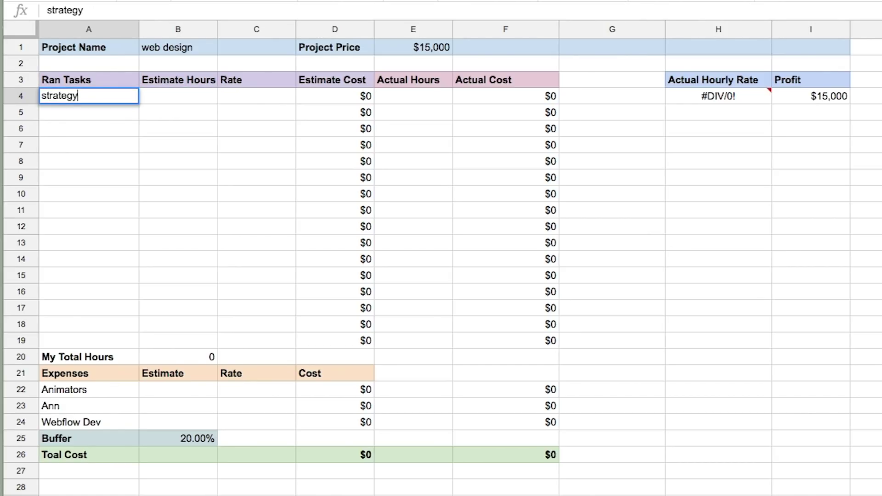
pyautogui.press('Tab')
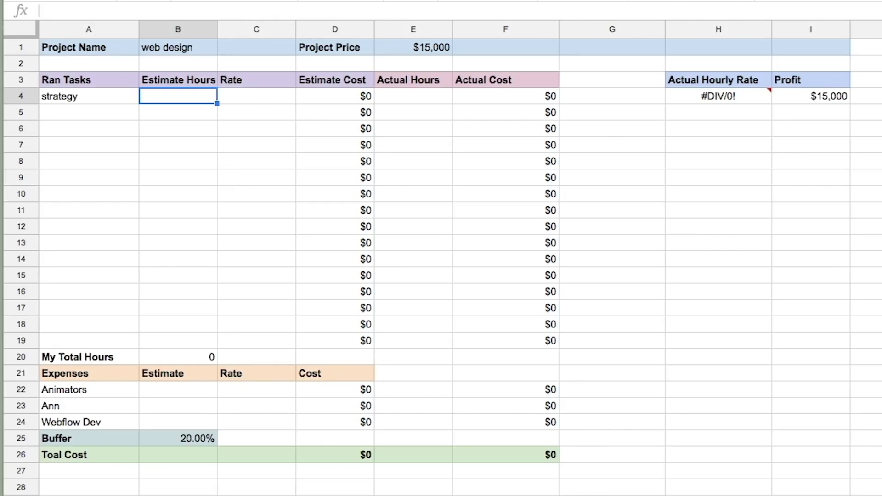
pyautogui.write('3')
pyautogui.press('Return')
# Set the rate of the strategy task to $250.
pyautogui.press('Right')
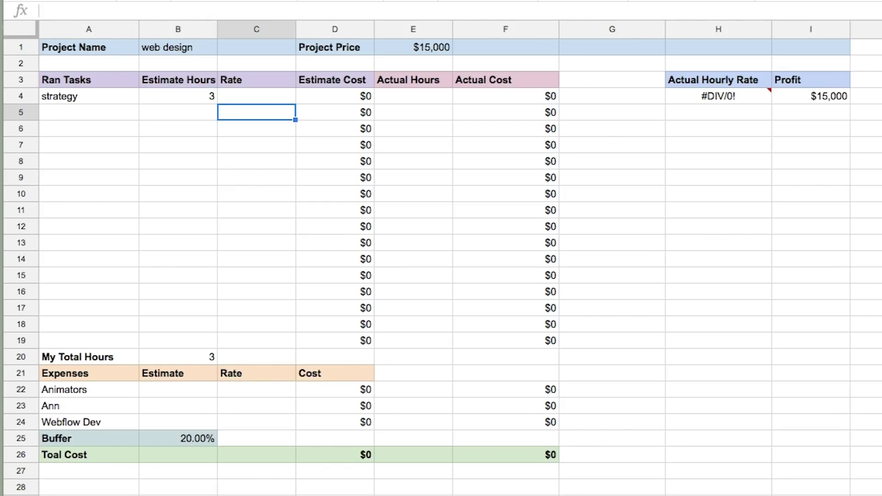
pyautogui.press('Up')
pyautogui.write('250')
pyautogui.press('Return')
pyautogui.press('Up')
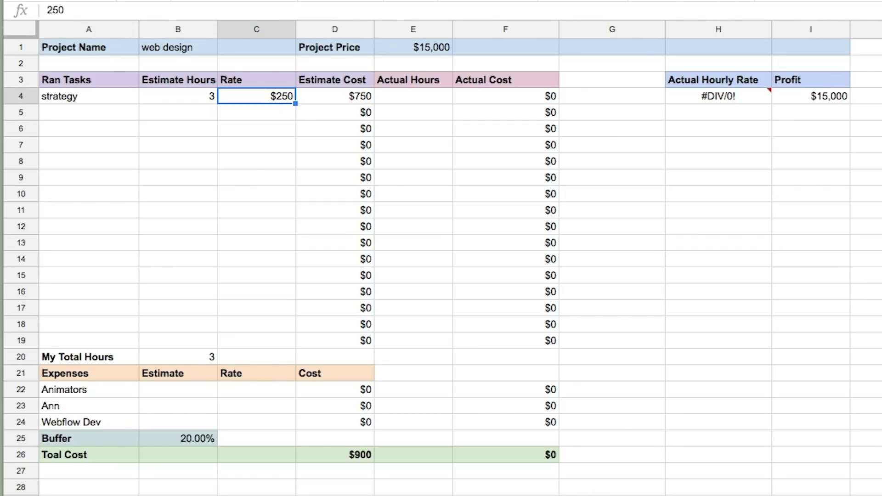
# Add "art direction" as the second task in row 5 with 5 estimated hours.
pyautogui.press('Left')
pyautogui.press('Left')
pyautogui.press('Down')
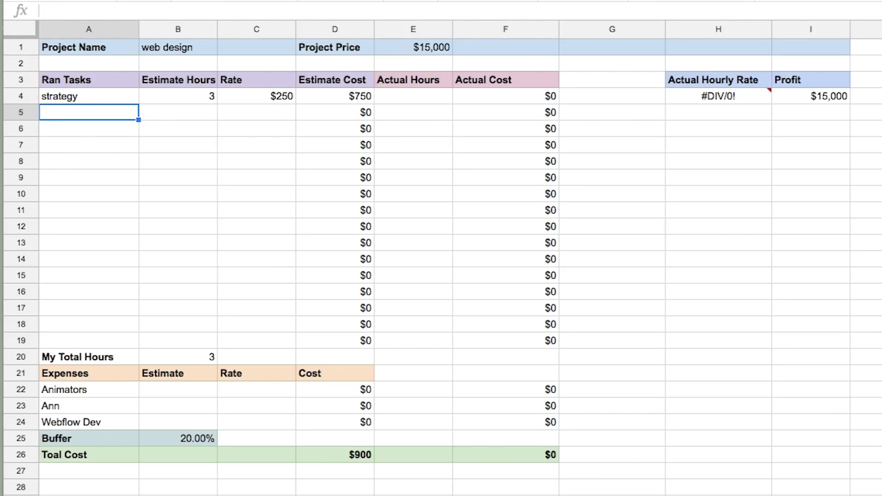
pyautogui.write('art dire')
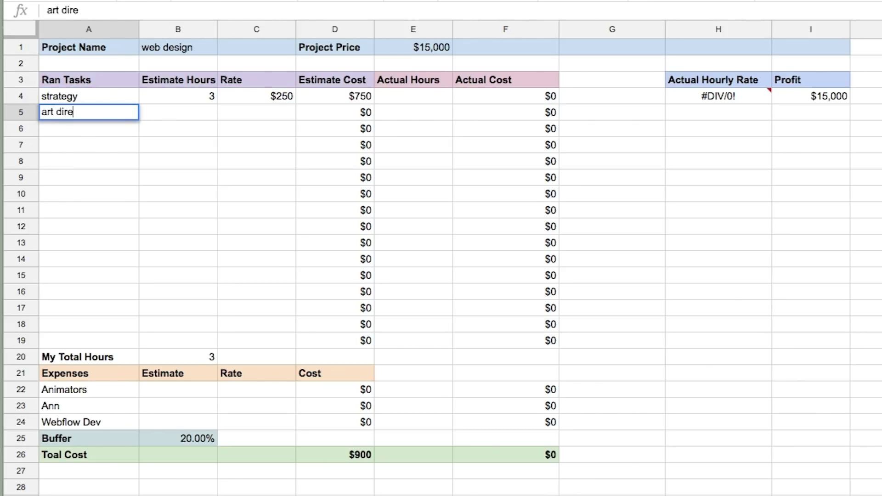
pyautogui.write('ction')
pyautogui.press('Tab')
pyautogui.write('5')
pyautogui.press('Return')
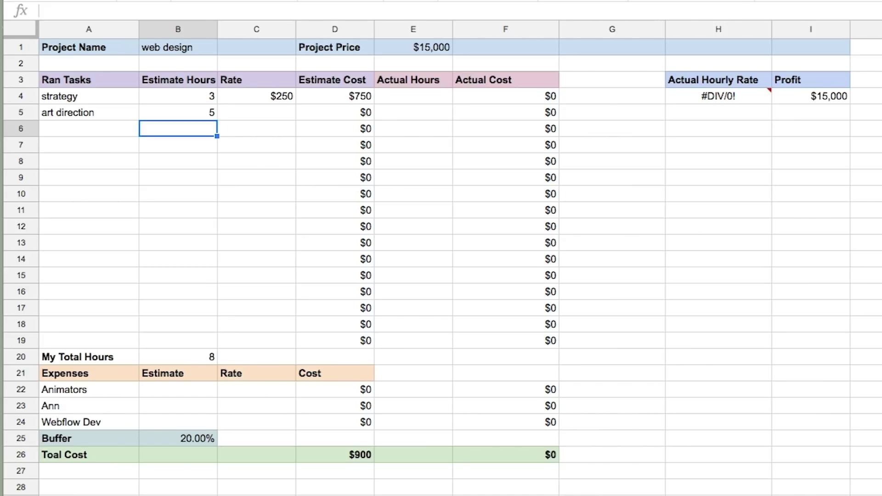
# Set the rate of the art direction task to $250.
pyautogui.press('Down')
pyautogui.press('Right')
pyautogui.press('Up')
pyautogui.press('Up')
pyautogui.write('1')
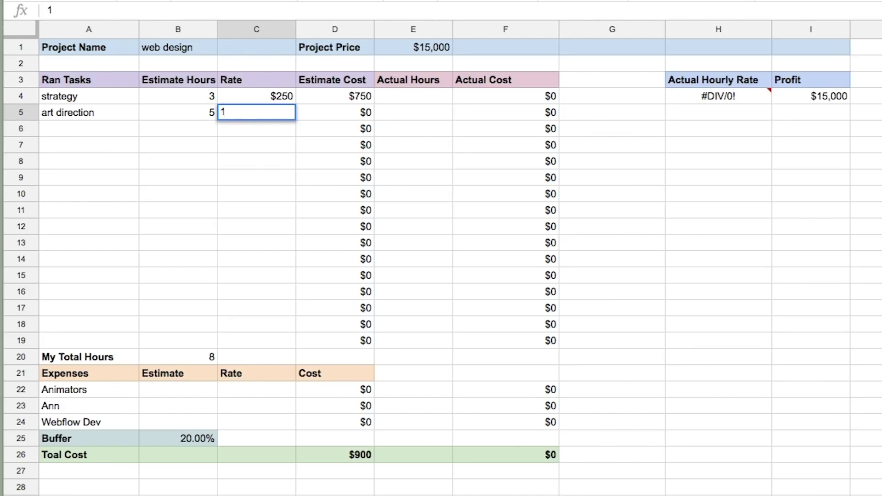
pyautogui.press('BackSpace')
pyautogui.write('250')
pyautogui.press('Return')
pyautogui.press('Up')
pyautogui.press('Down')
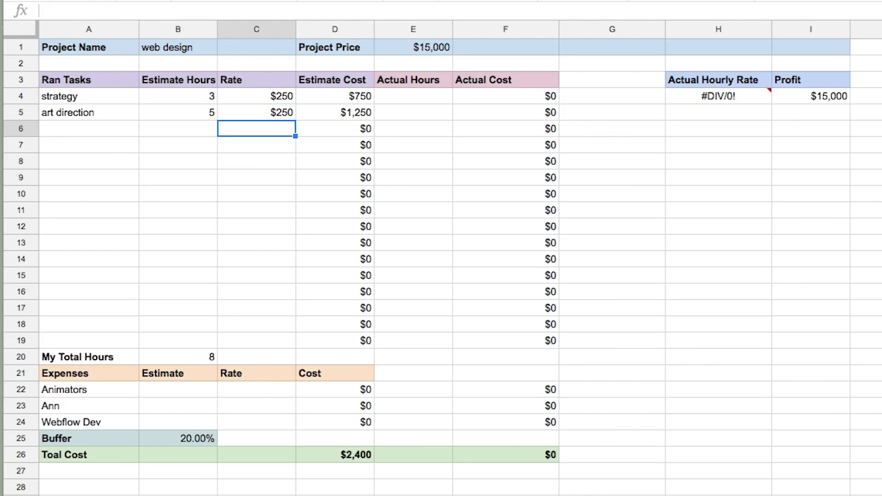
# Check the My Total Hours formula and set the Webflow Dev expense estimate to 10 in cell B24.
pyautogui.click(246, 353)
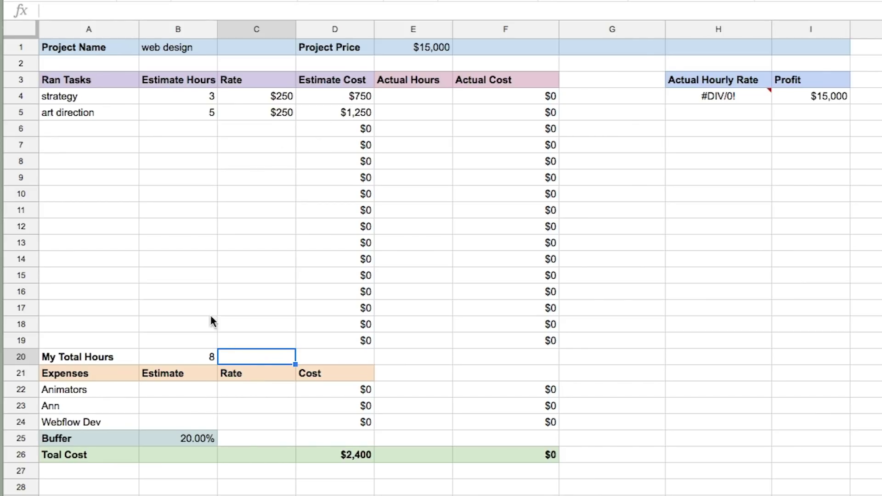
pyautogui.click(161, 359)
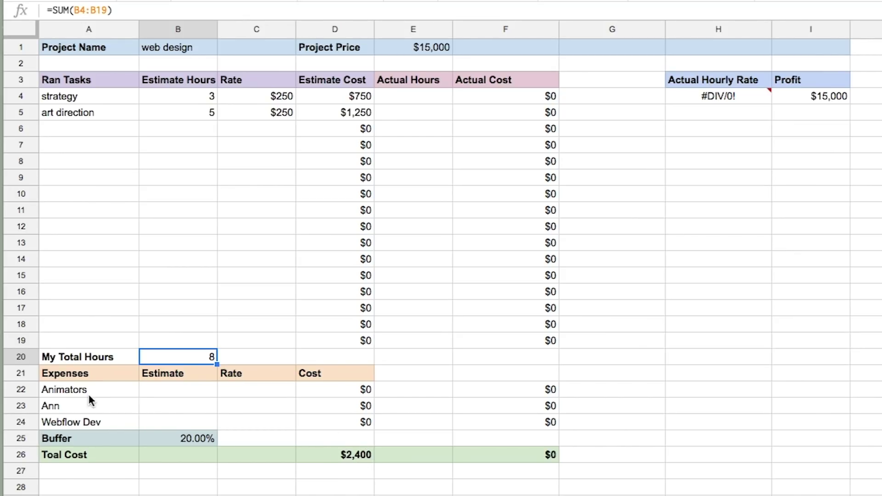
pyautogui.moveTo(89, 395); pyautogui.dragTo(92, 425)
pyautogui.press('Down')
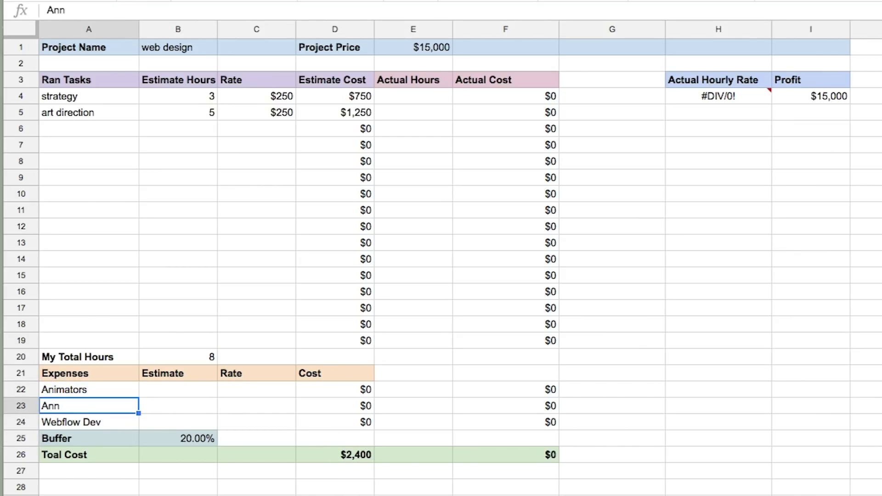
pyautogui.press('Right')
pyautogui.press('Down')
pyautogui.press('Left')
pyautogui.press('Right')
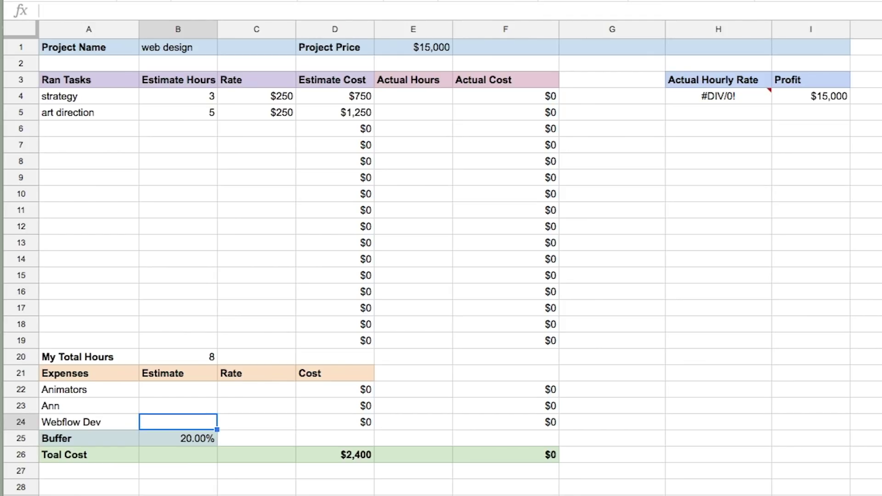
pyautogui.write('10')
pyautogui.press('Return')
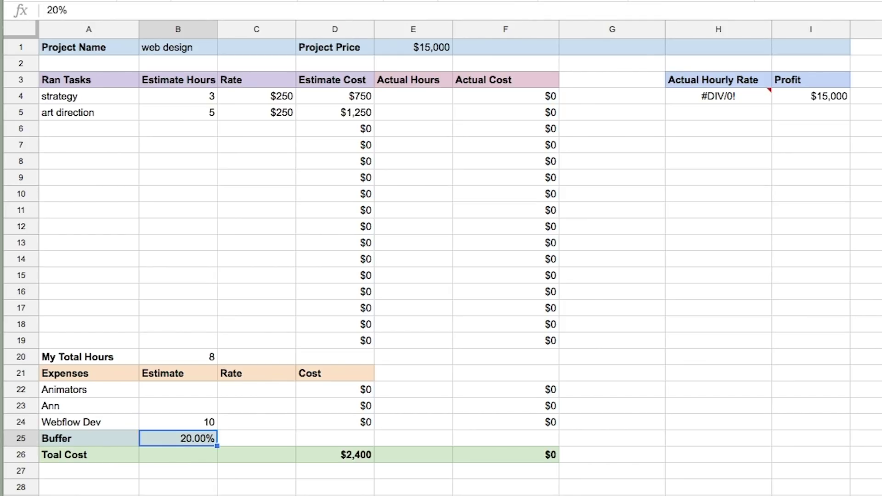
# Set the Webflow Dev expense rate to $25 and check its cost formula.
pyautogui.press('Up')
pyautogui.press('Right')
pyautogui.write('25')
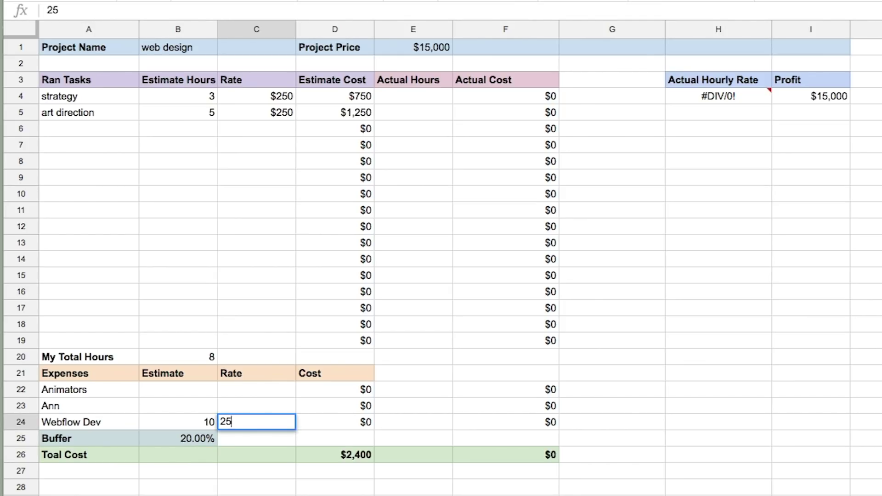
pyautogui.press('Return')
pyautogui.press('Up')
pyautogui.press('Right')
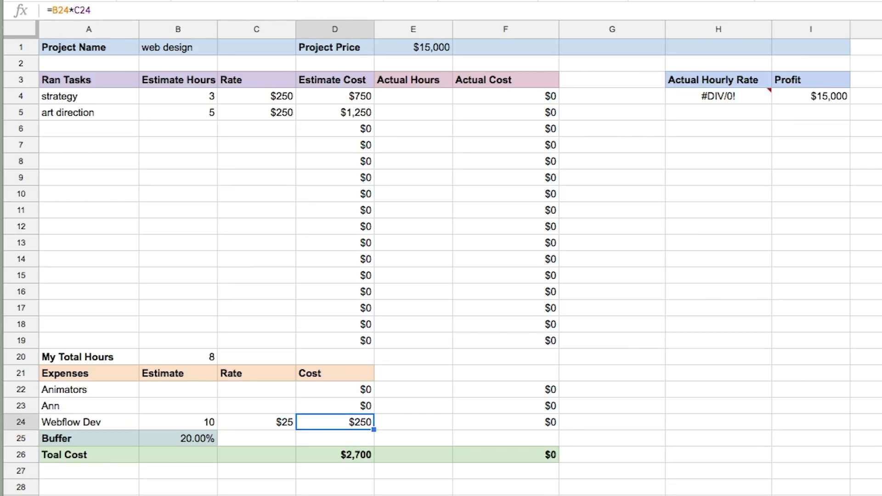
# Examine the total estimated cost formula and the buffer percentage that feeds into it.
pyautogui.click(335, 455)
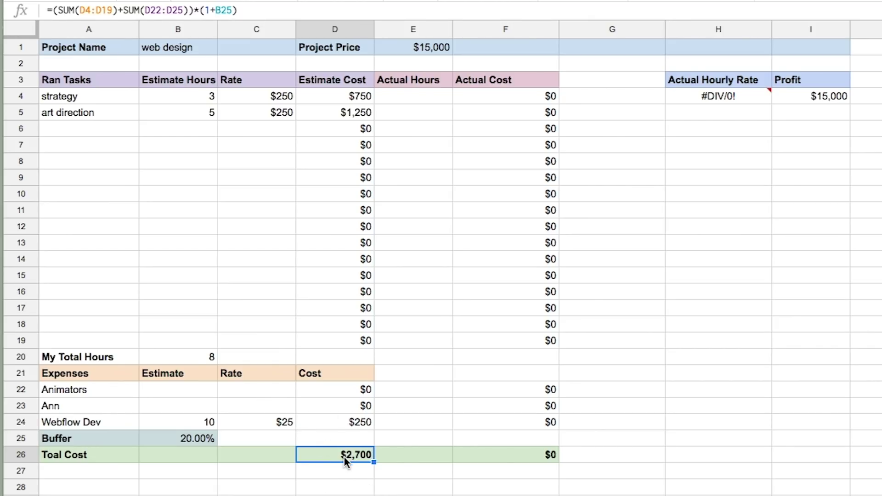
pyautogui.moveTo(118, 438); pyautogui.dragTo(84, 440)
pyautogui.click(153, 443)
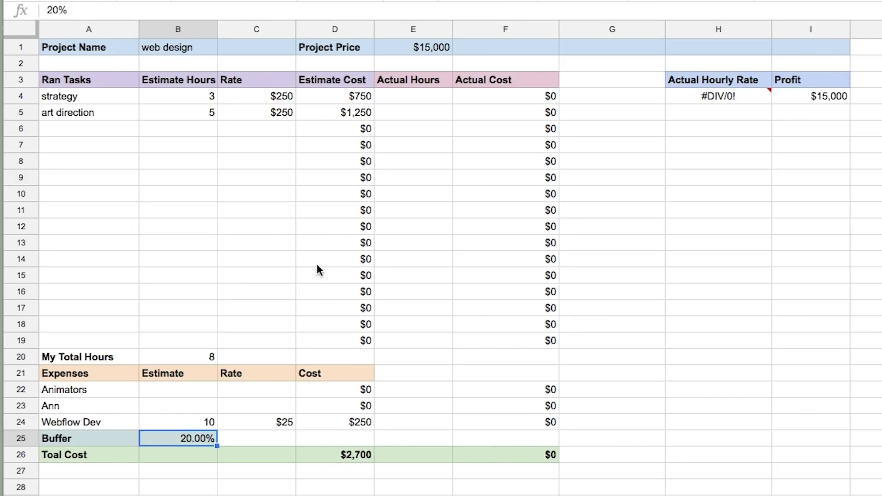
pyautogui.hscroll(2, 288, 85)
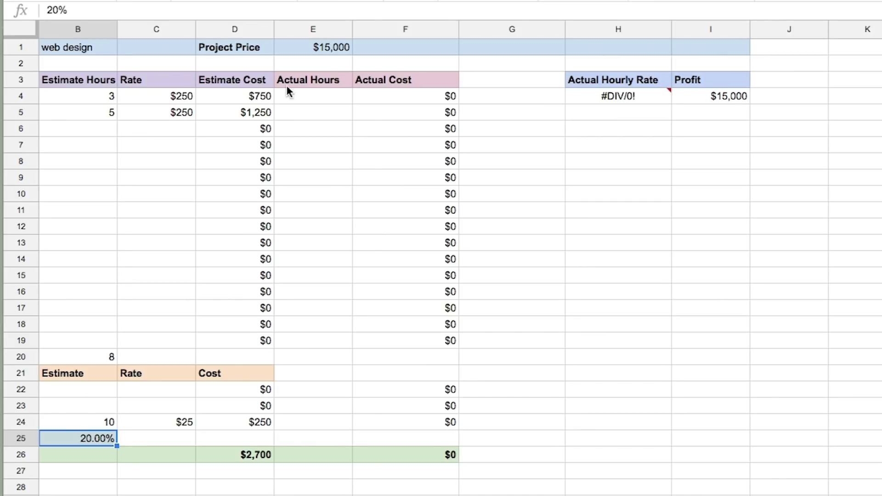
pyautogui.hscroll(-2, 286, 105)
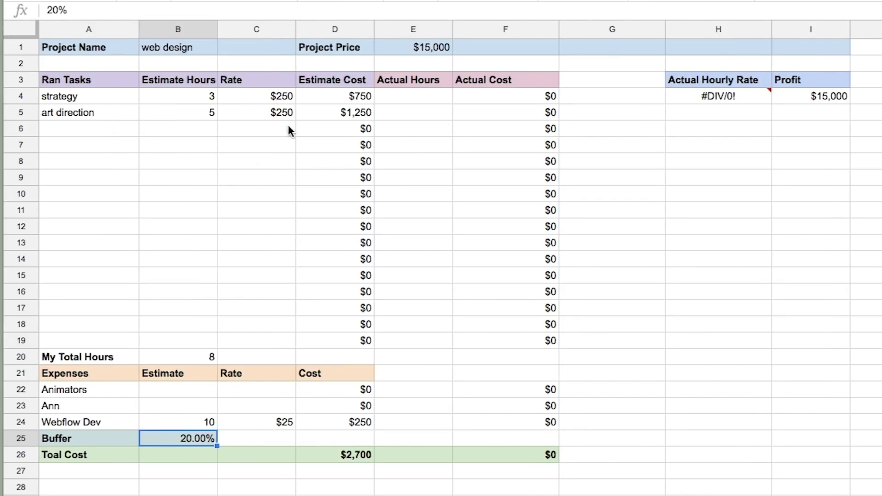
# Record the actual hours for the tasks: 8 for strategy and 10 for art direction.
pyautogui.click(417, 101)
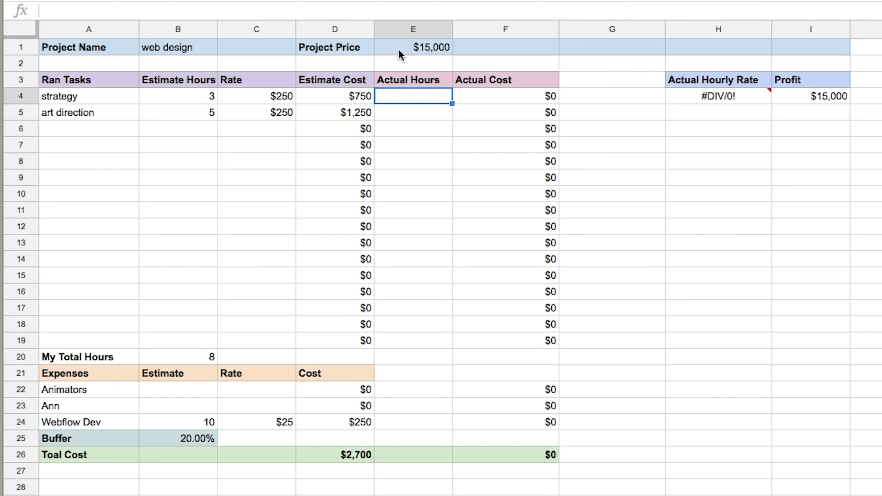
pyautogui.hscroll(3, 445, 98)
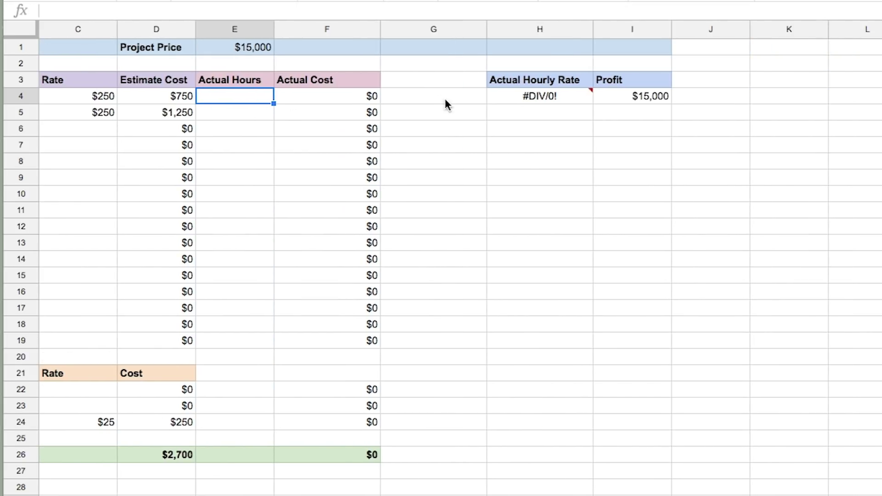
pyautogui.hscroll(-2, 184, 83)
pyautogui.hscroll(-1, 162, 120)
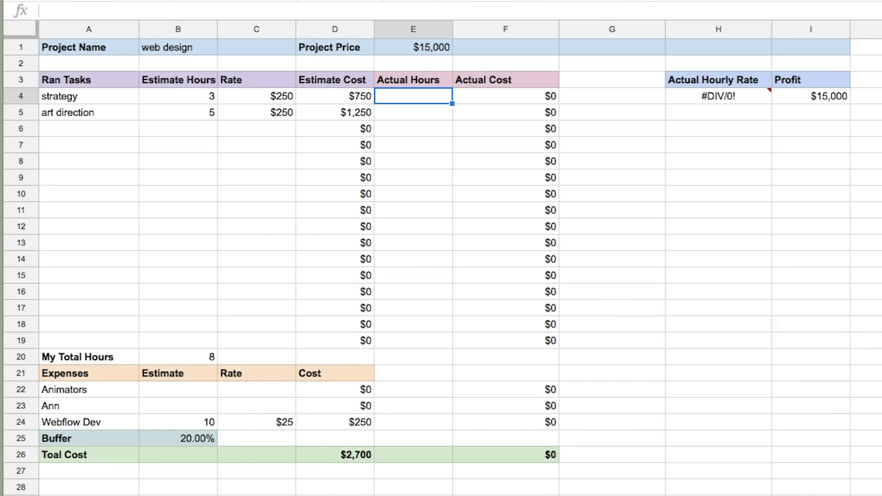
pyautogui.write('8')
pyautogui.press('Return')
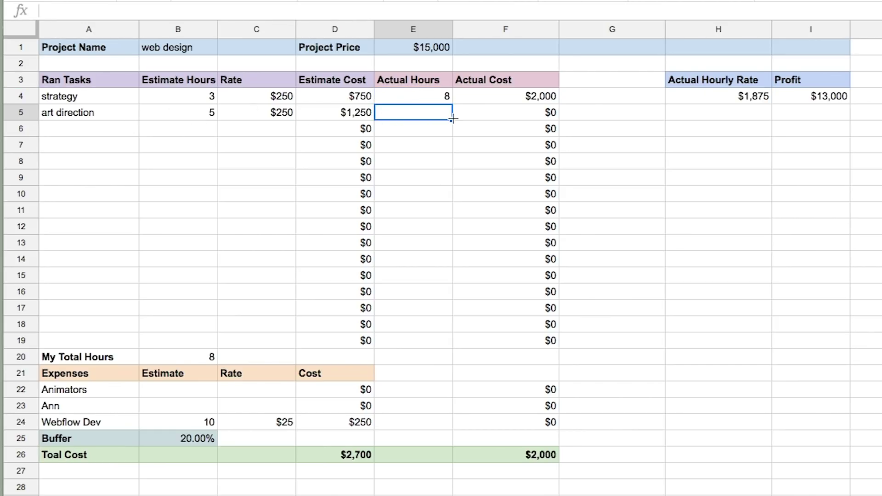
pyautogui.write('10')
pyautogui.press('Return')
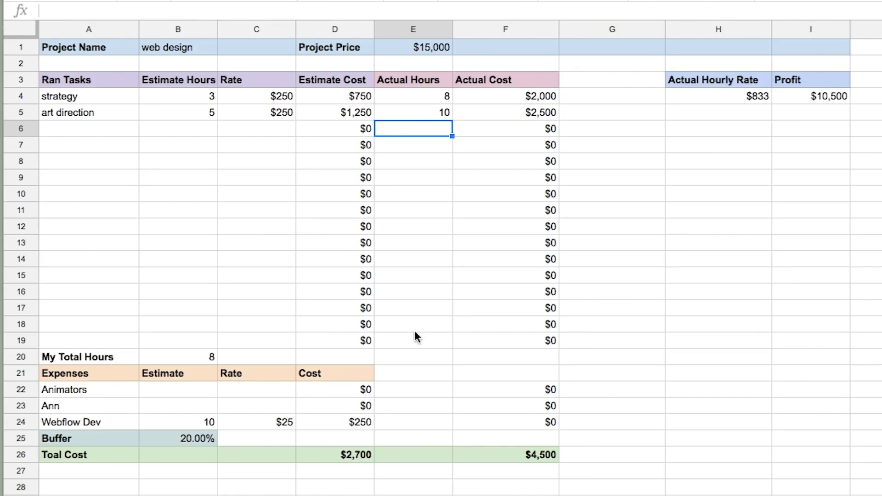
# Record 15 actual hours for the Webflow Dev expense and check the total actual cost formula.
pyautogui.click(404, 421)
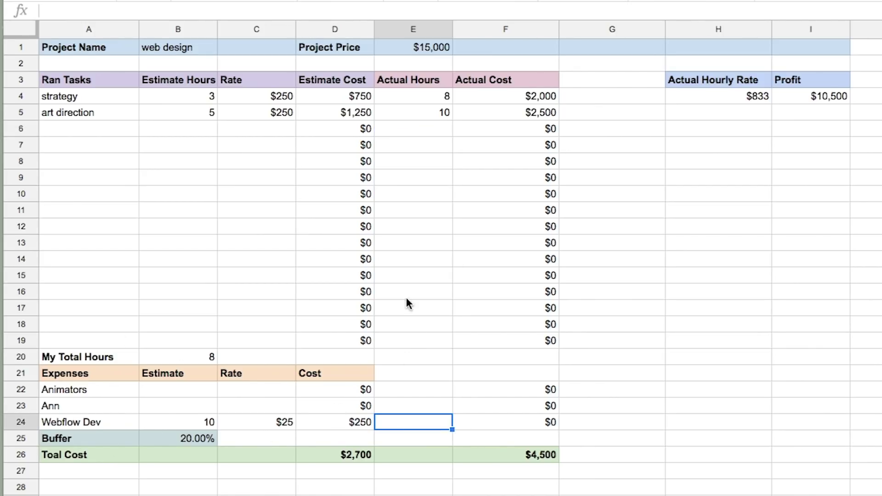
pyautogui.write('15')
pyautogui.press('Return')
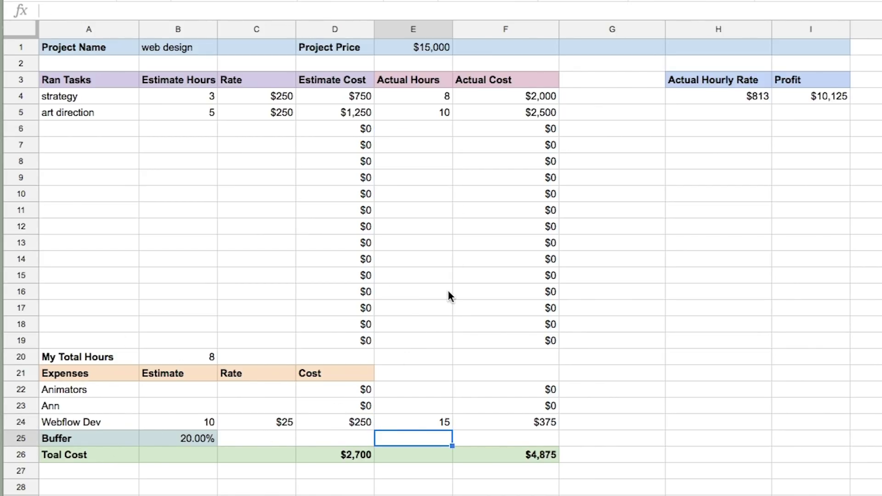
pyautogui.click(478, 457)
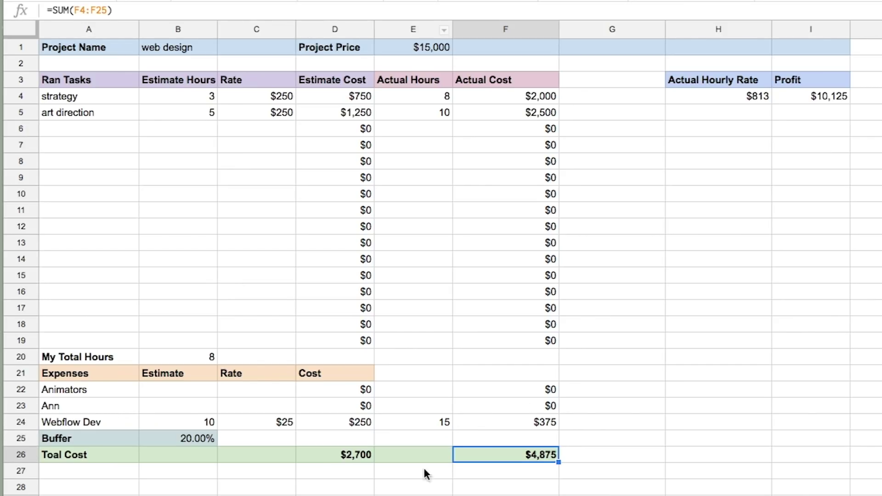
# Compare the total estimated and total actual cost formulas, and check how the profit is calculated.
pyautogui.click(340, 455)
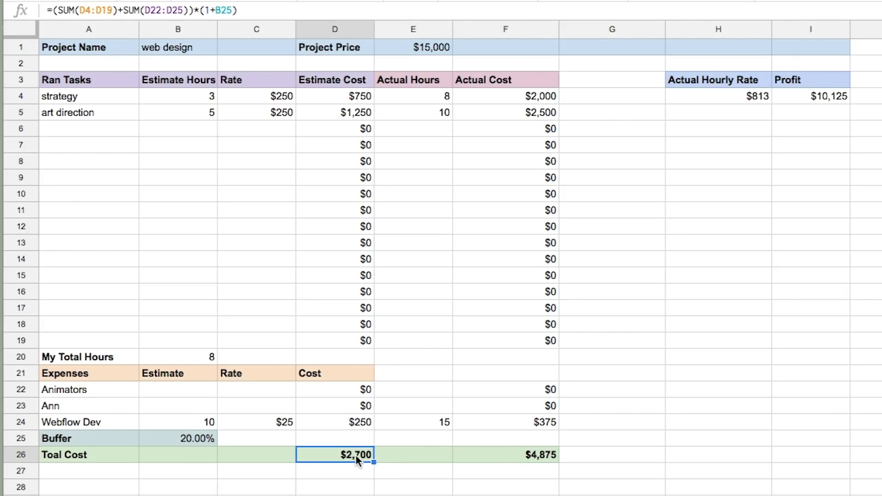
pyautogui.click(521, 455)
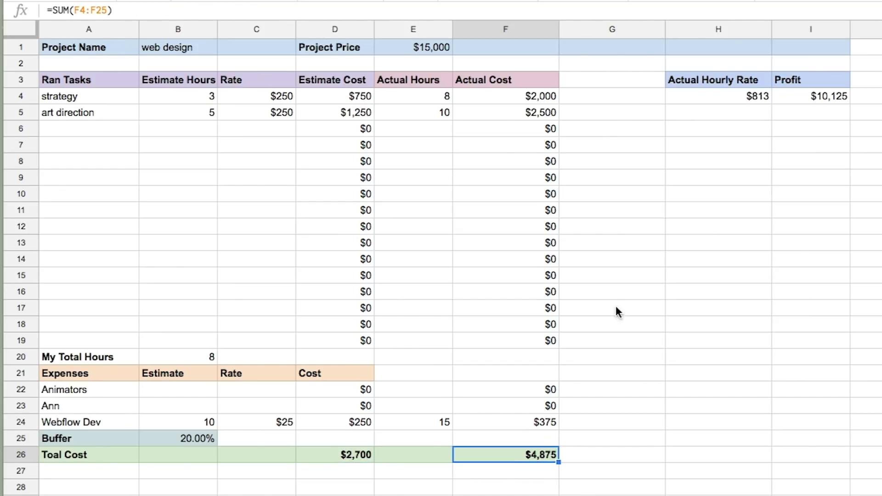
pyautogui.click(799, 98)
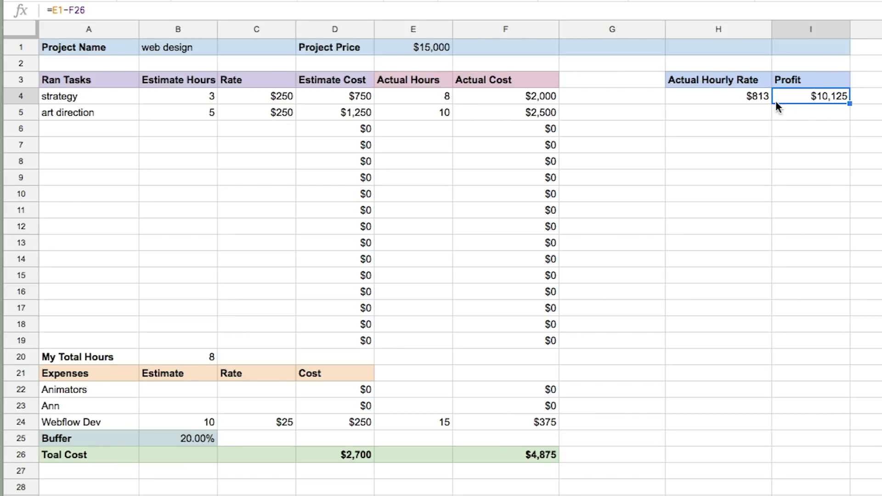
# Examine the actual hourly rate formula alongside the total hours, total estimated cost and Webflow Dev cost formulas.
pyautogui.click(734, 101)
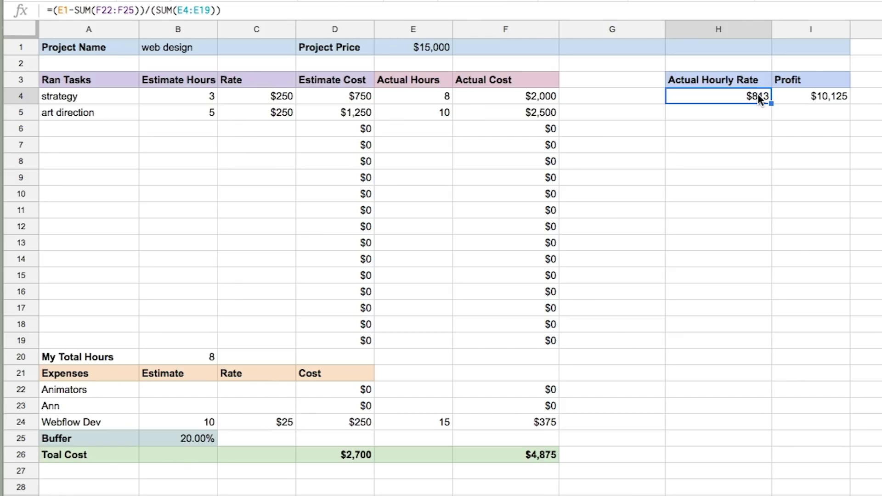
pyautogui.click(185, 358)
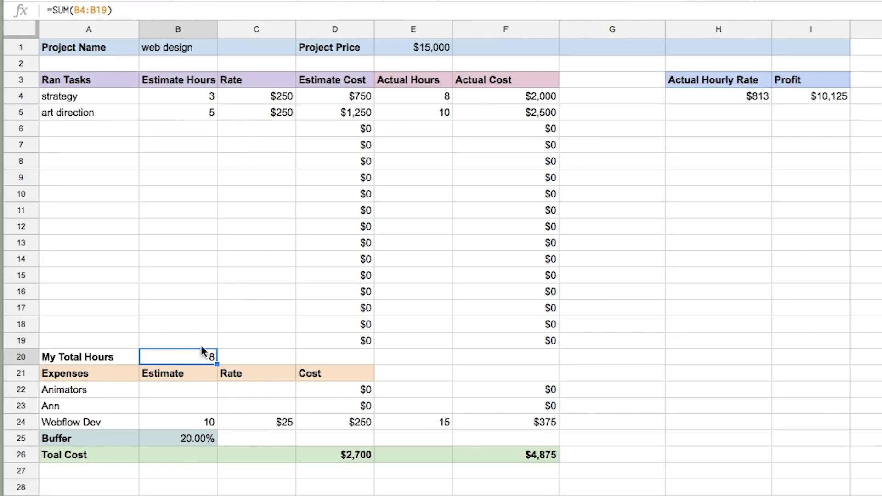
pyautogui.click(357, 453)
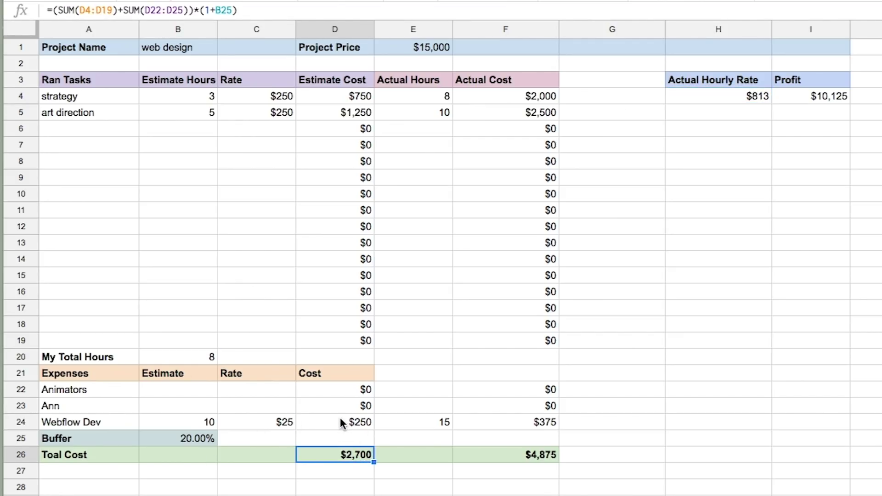
pyautogui.click(340, 419)
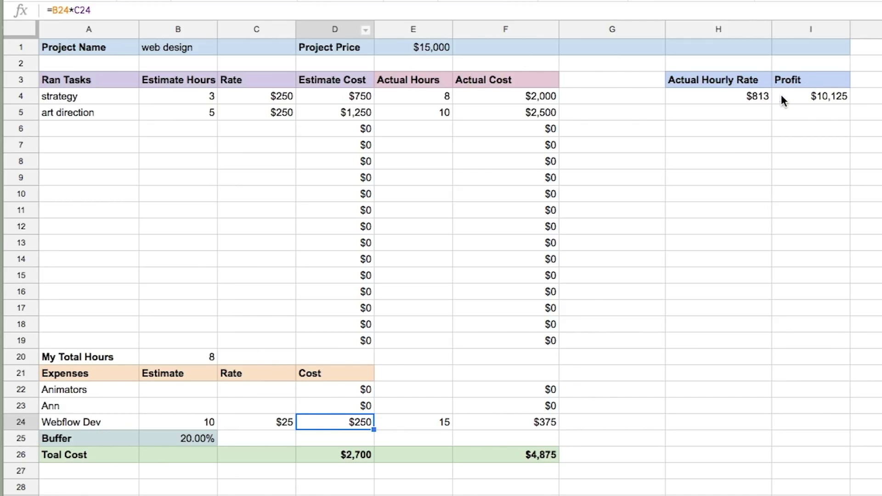
pyautogui.click(727, 91)
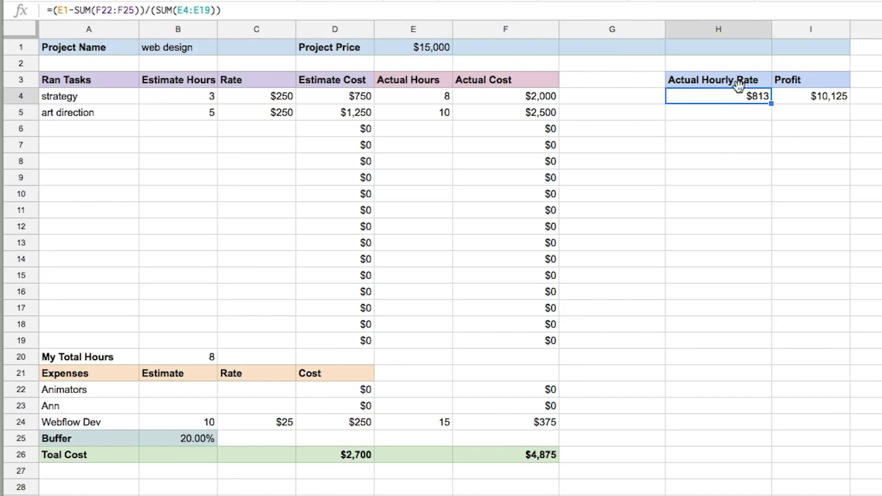